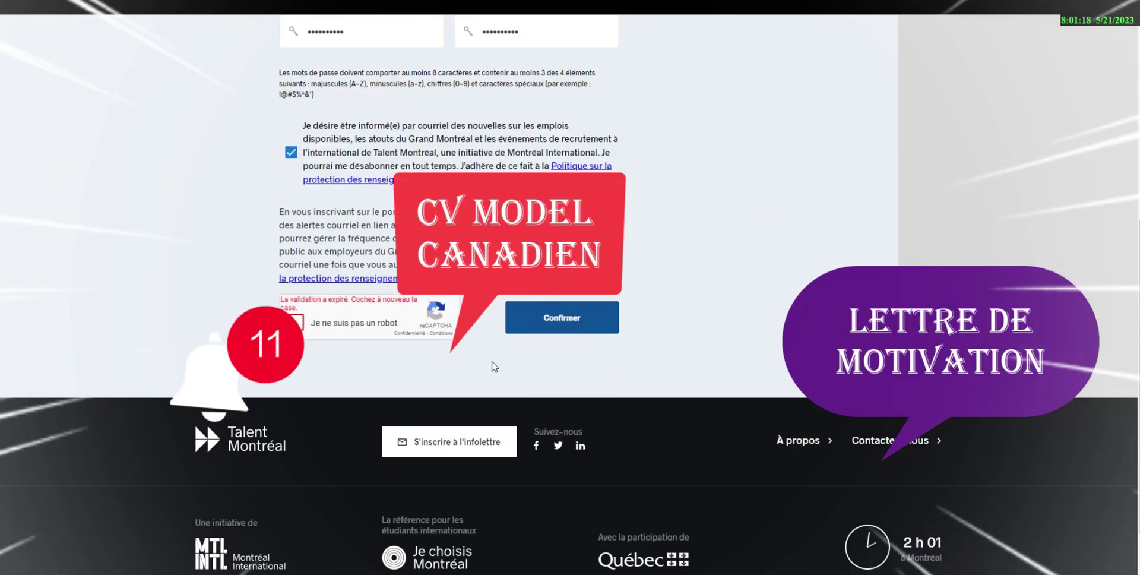
Complete the robot check again and submit the Talent Montréal registration form
click(296, 321)
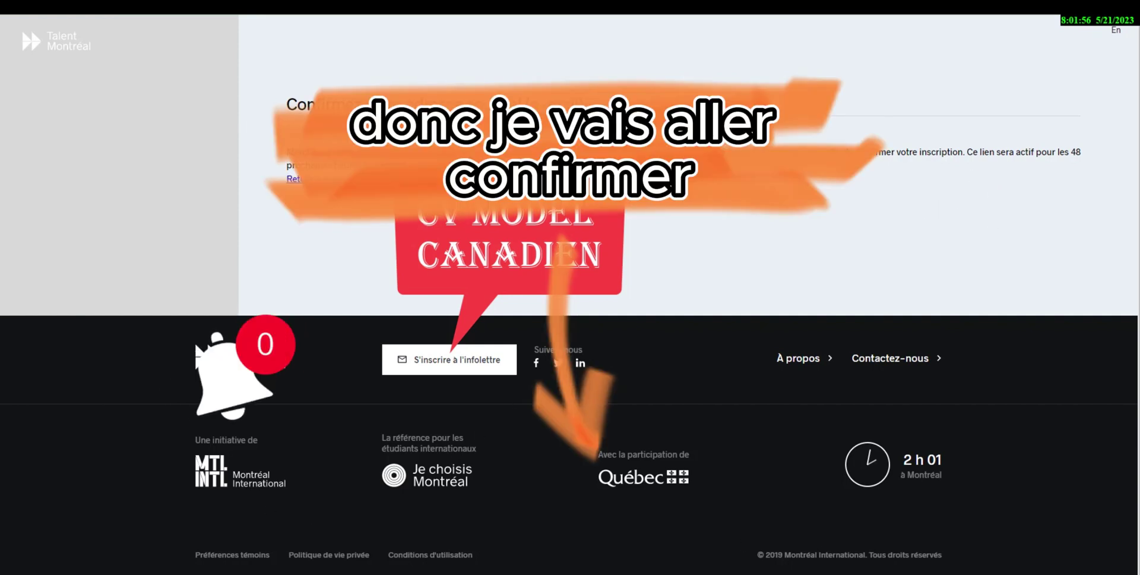
click(954, 572)
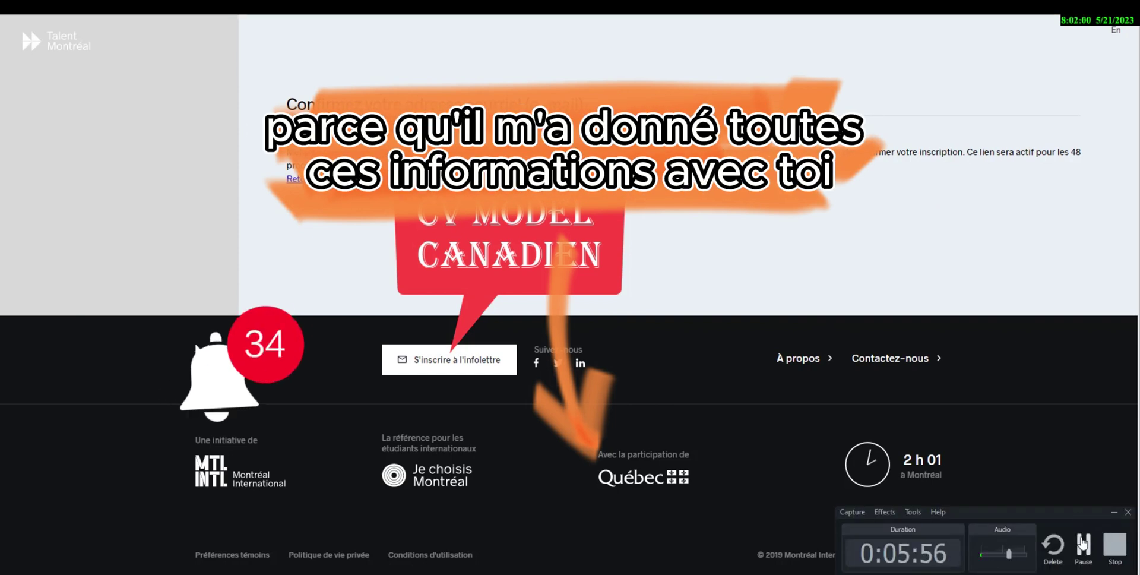
click(1084, 544)
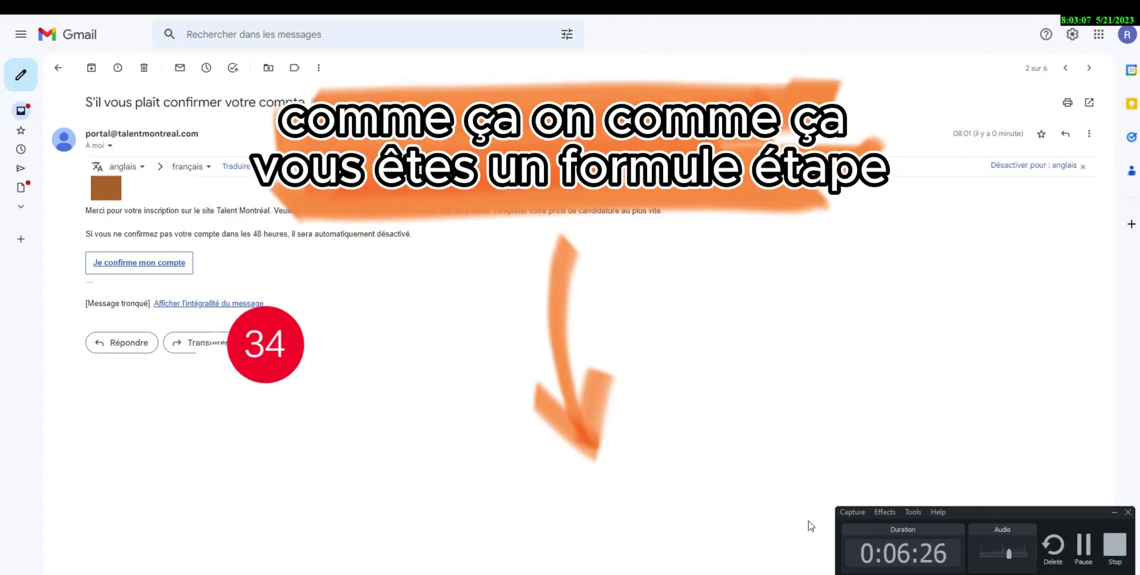
Confirm the account through the Talent Montréal e-mail in Gmail and sign in with the prefilled credentials after completing the robot check
click(1091, 553)
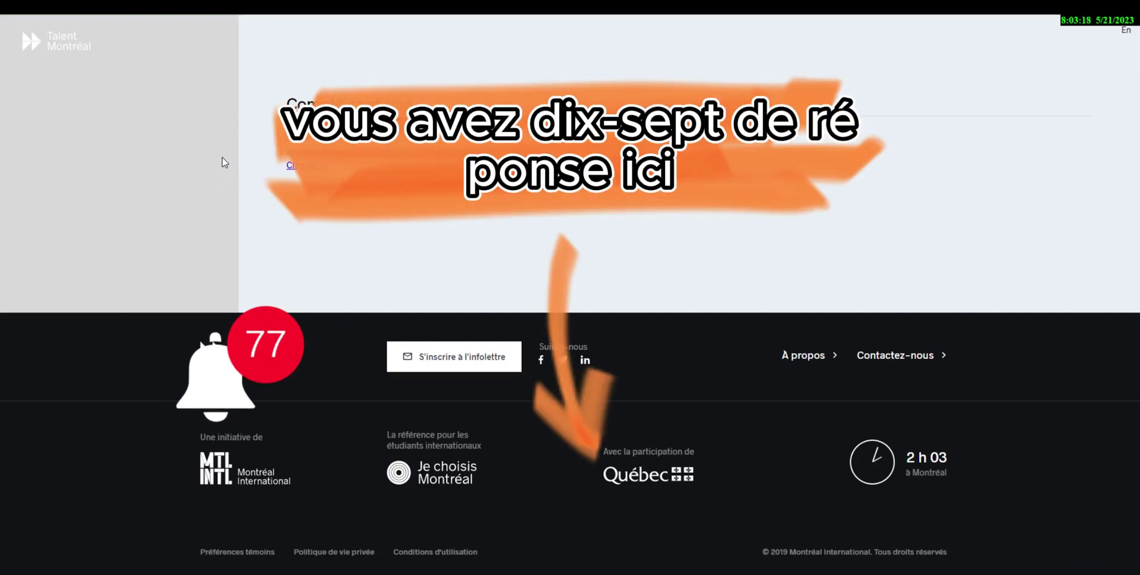
click(304, 166)
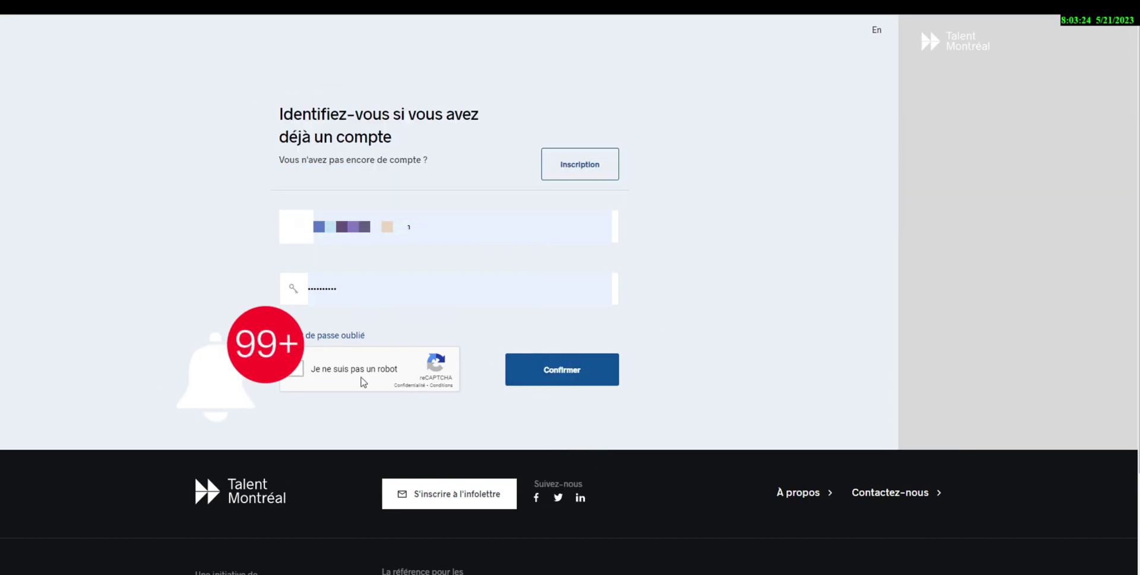
click(299, 369)
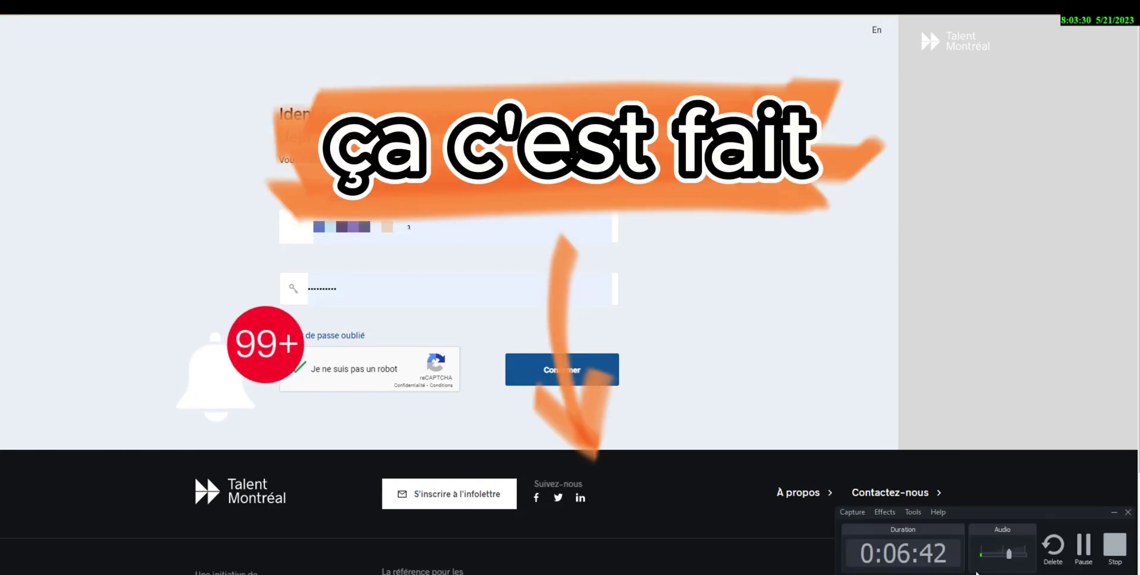
click(547, 378)
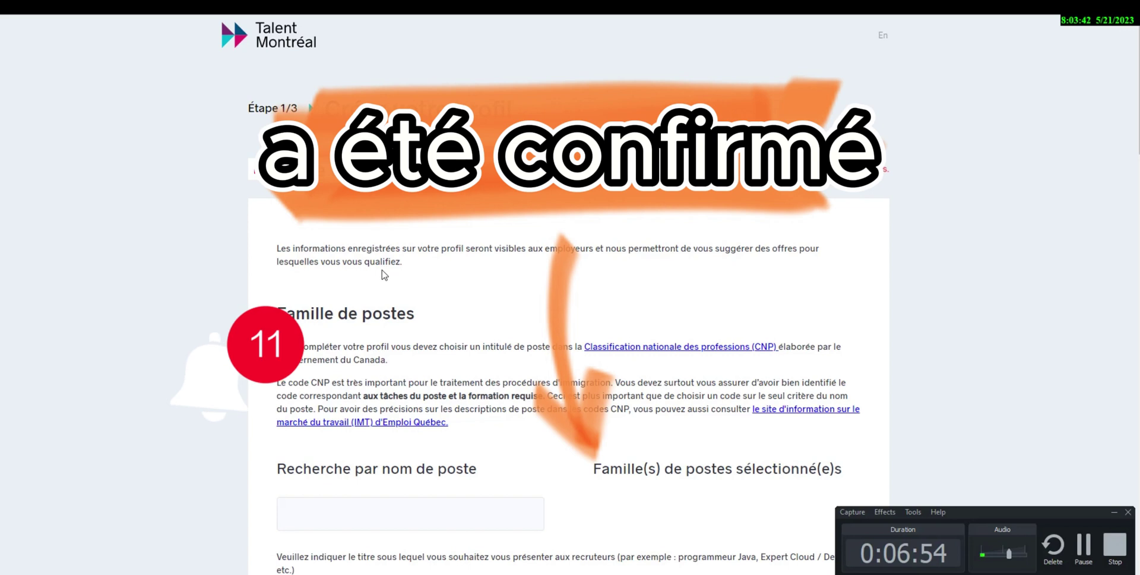
Examine the profile form from the job family, experience and education sections down to skills, CV upload and current residence
scroll(416, 323, down, 1)
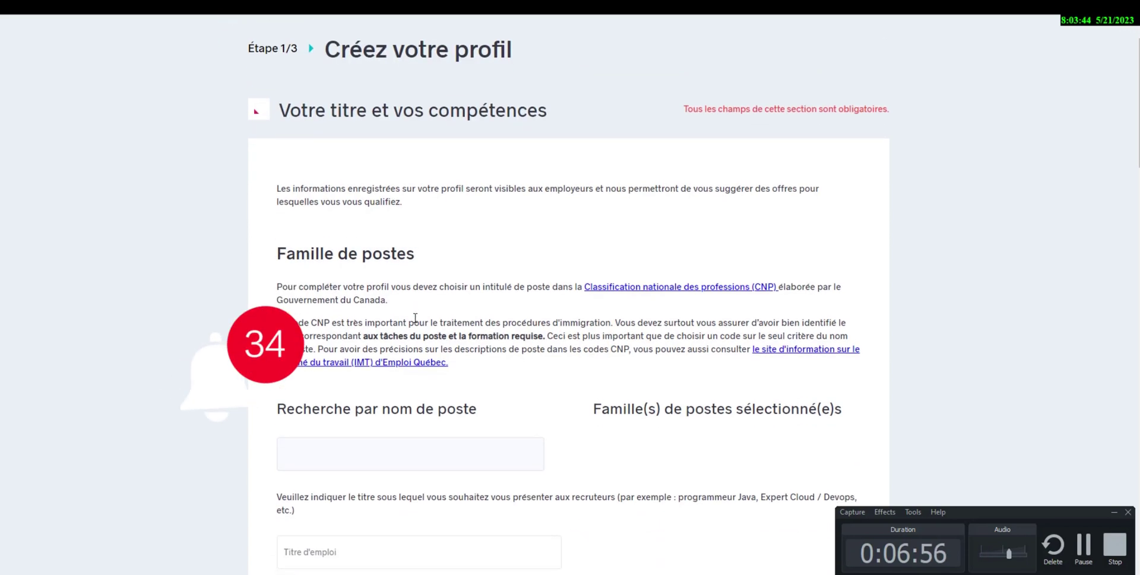
scroll(346, 231, up, 1)
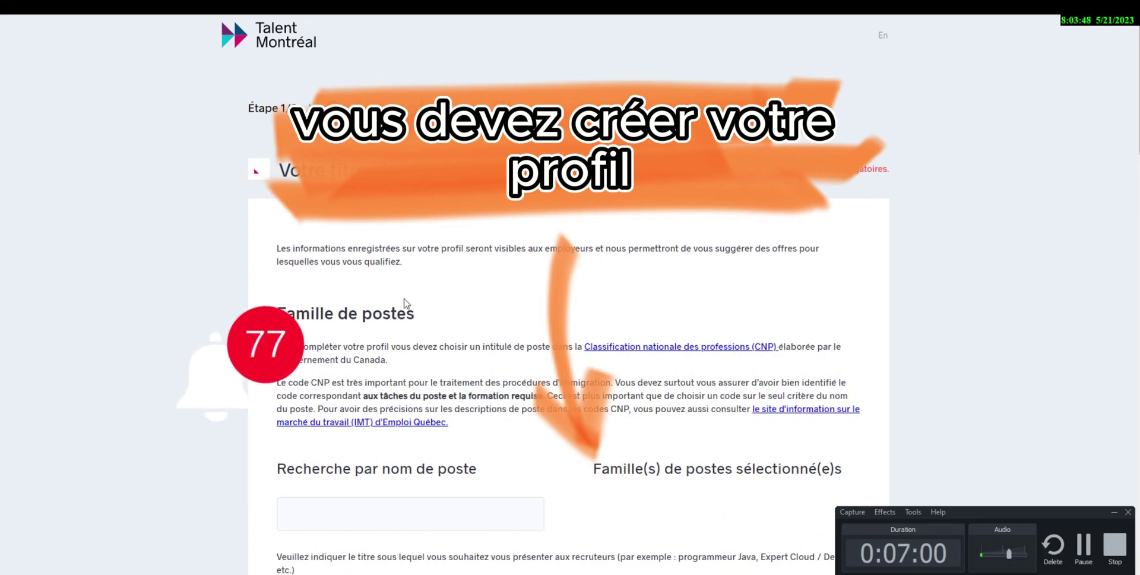
scroll(404, 303, down, 1)
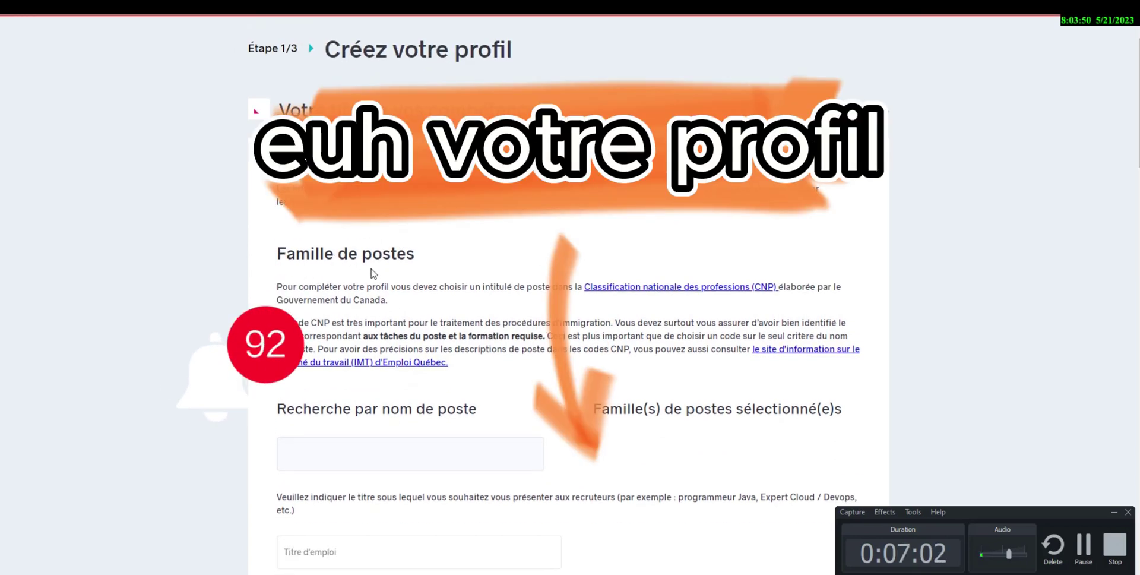
scroll(348, 276, down, 2)
scroll(420, 268, down, 1)
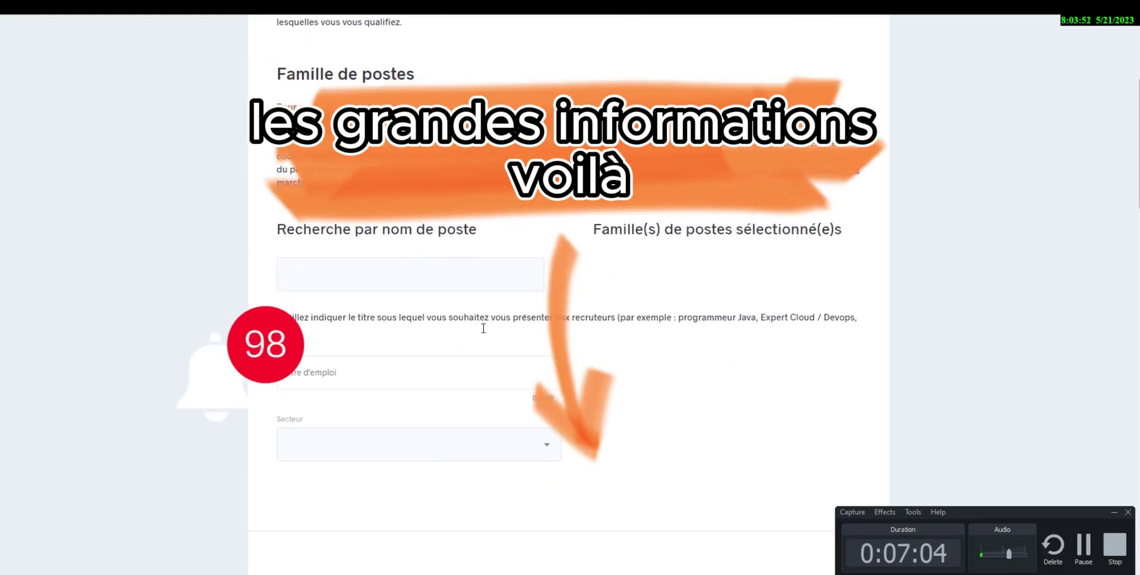
scroll(426, 375, down, 6)
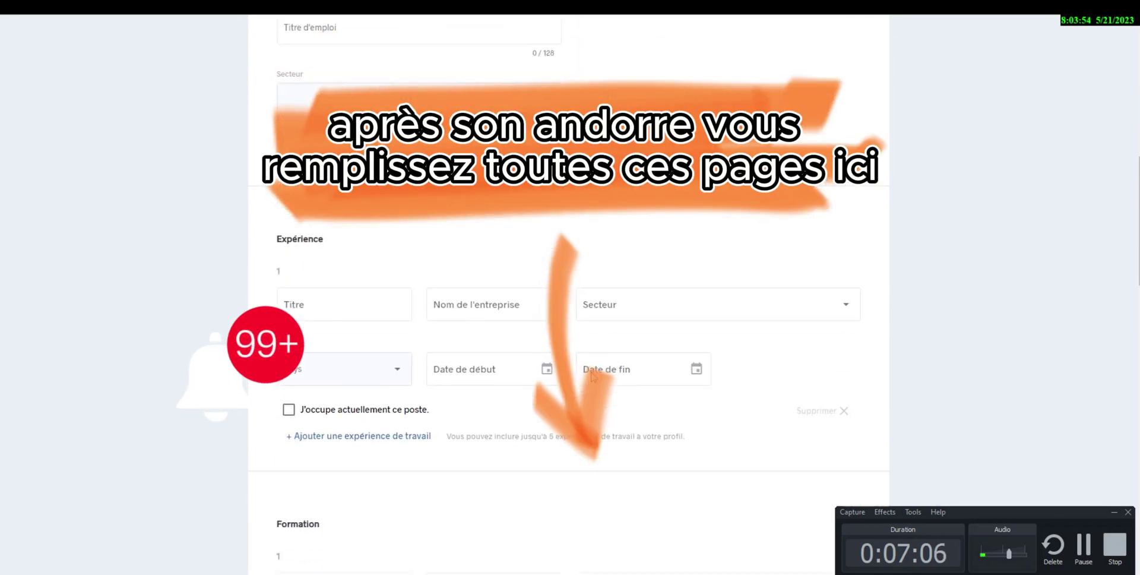
scroll(581, 366, down, 12)
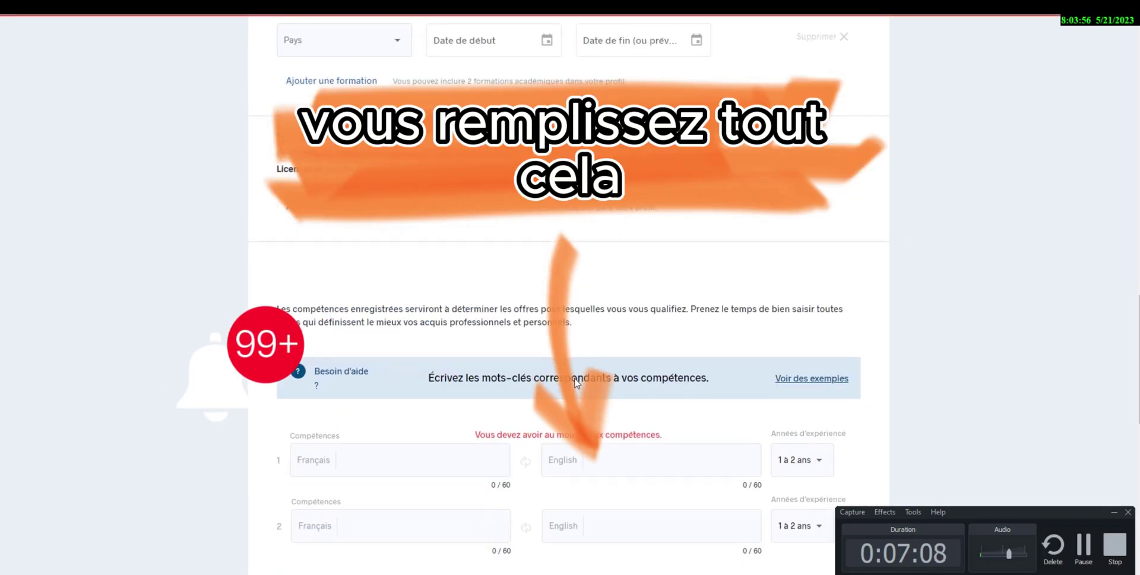
scroll(577, 383, down, 7)
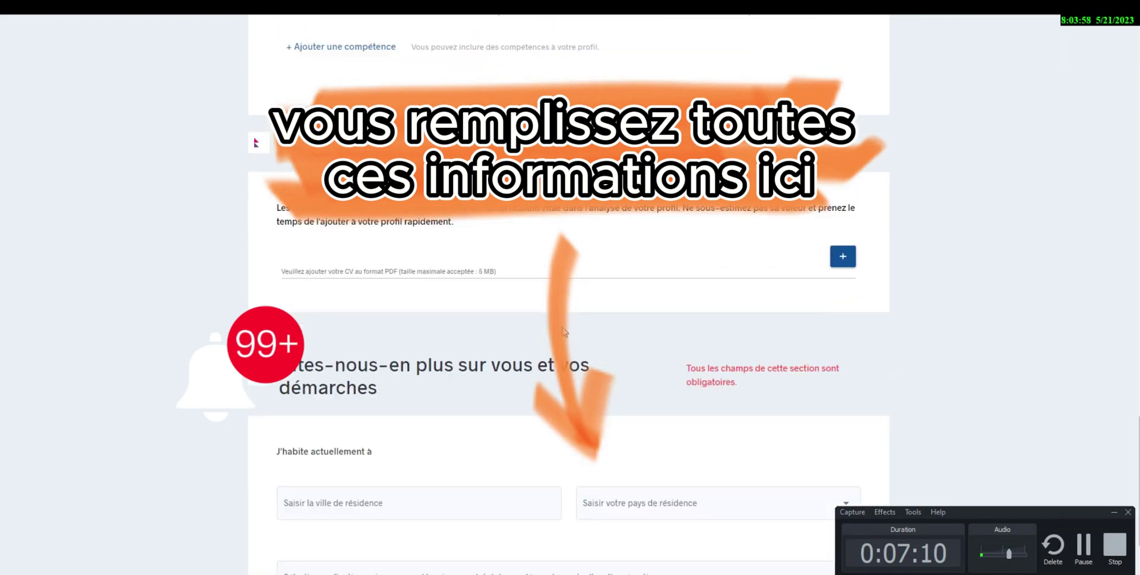
scroll(574, 343, up, 4)
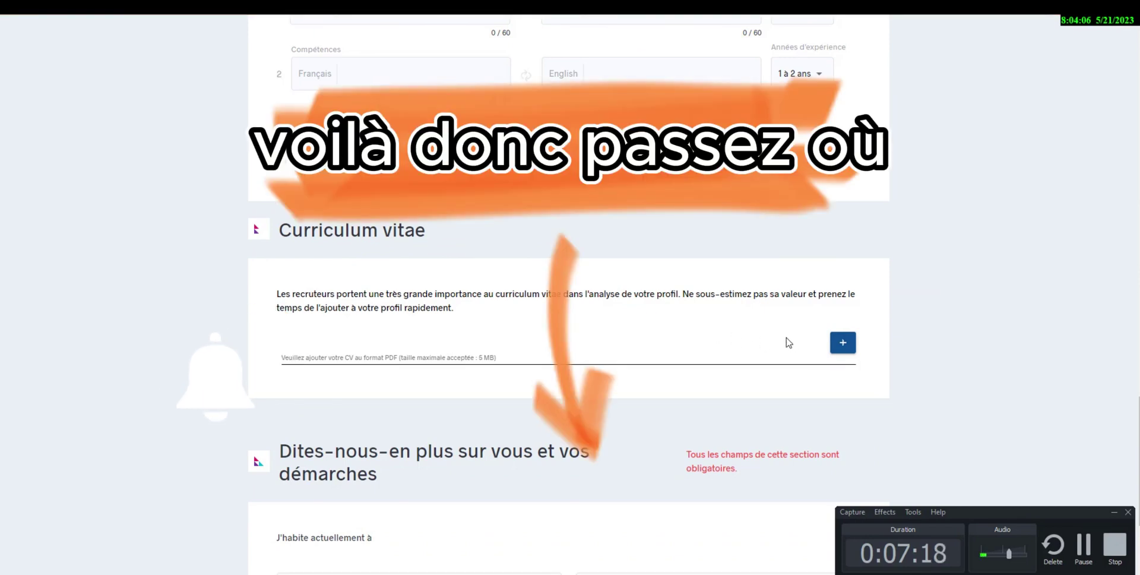
scroll(541, 330, down, 2)
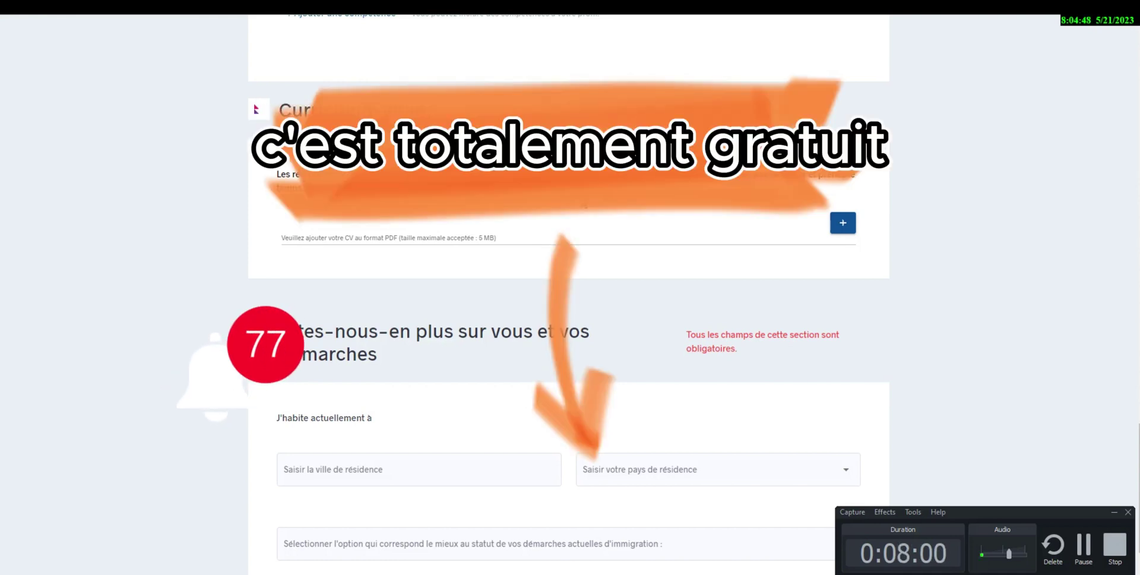
click(1112, 512)
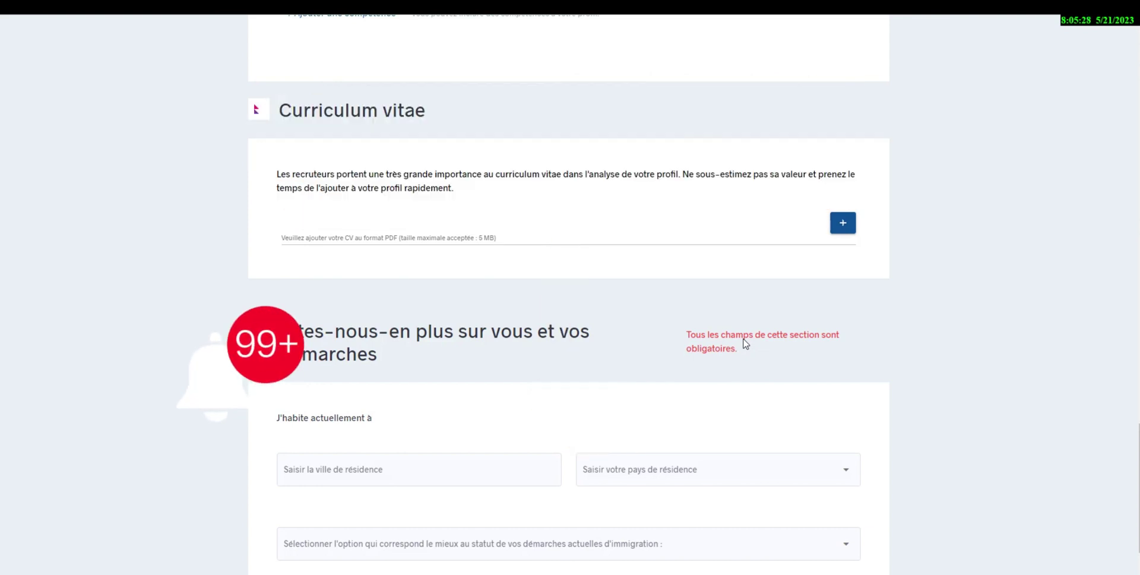
Review the profile form again, going back up to the job family section and down through job title, experience, education and certifications
scroll(498, 405, up, 9)
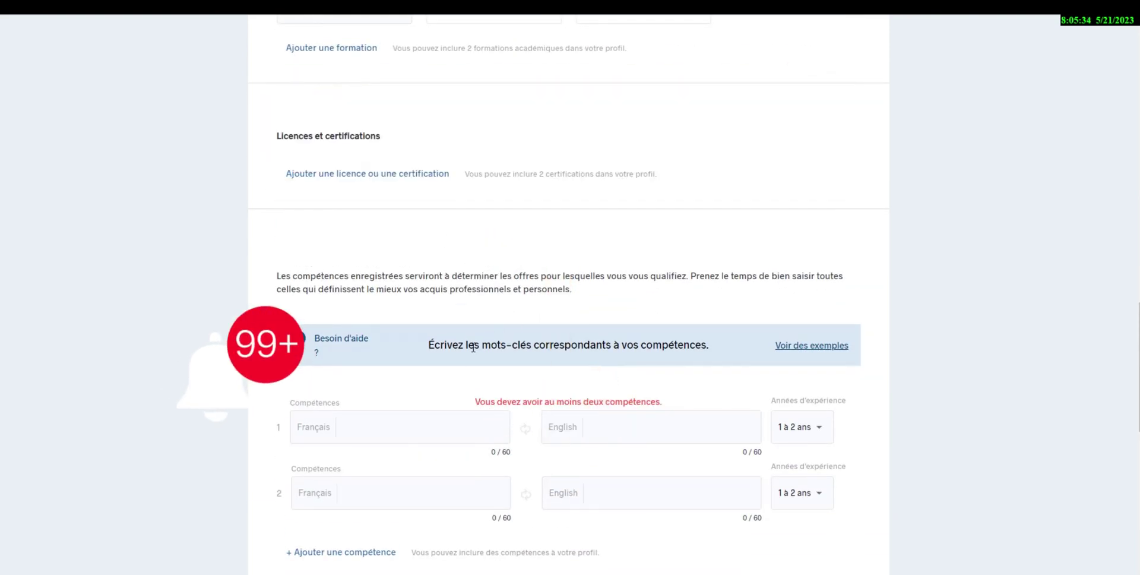
scroll(408, 343, up, 5)
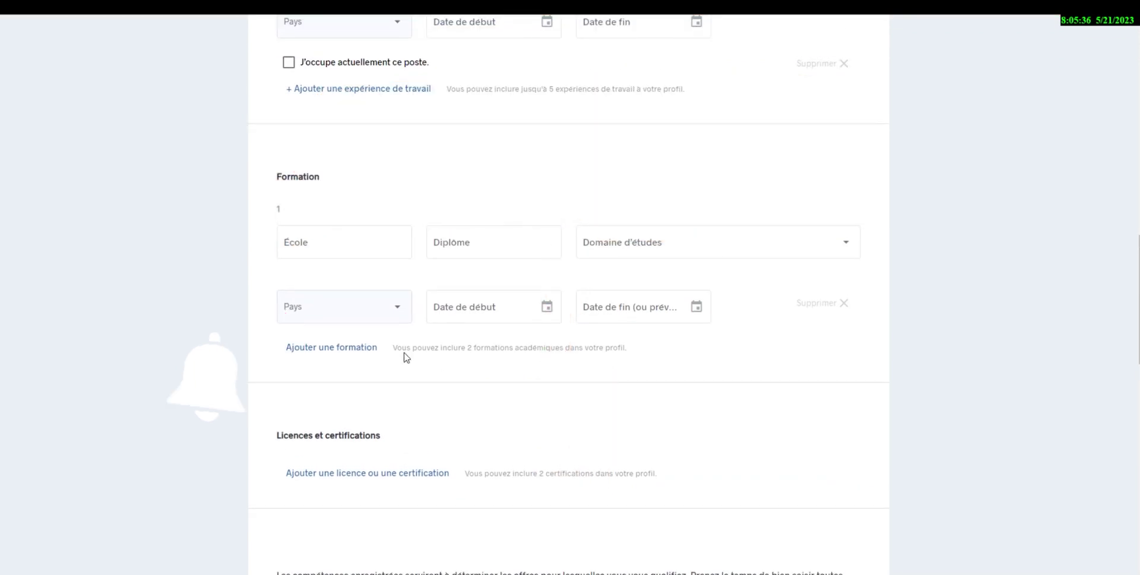
scroll(654, 383, up, 3)
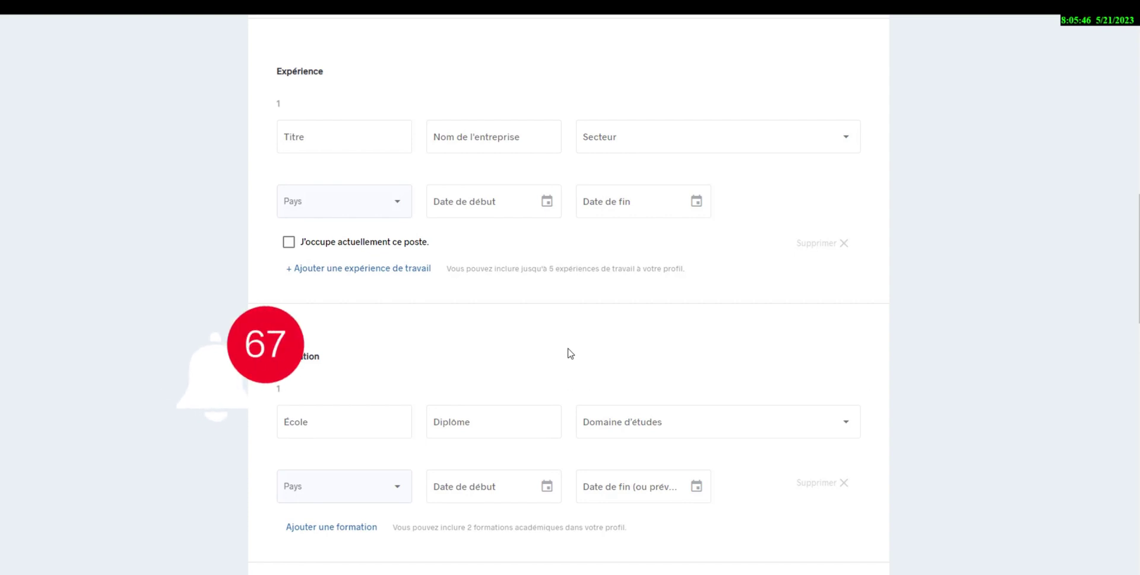
scroll(629, 348, up, 8)
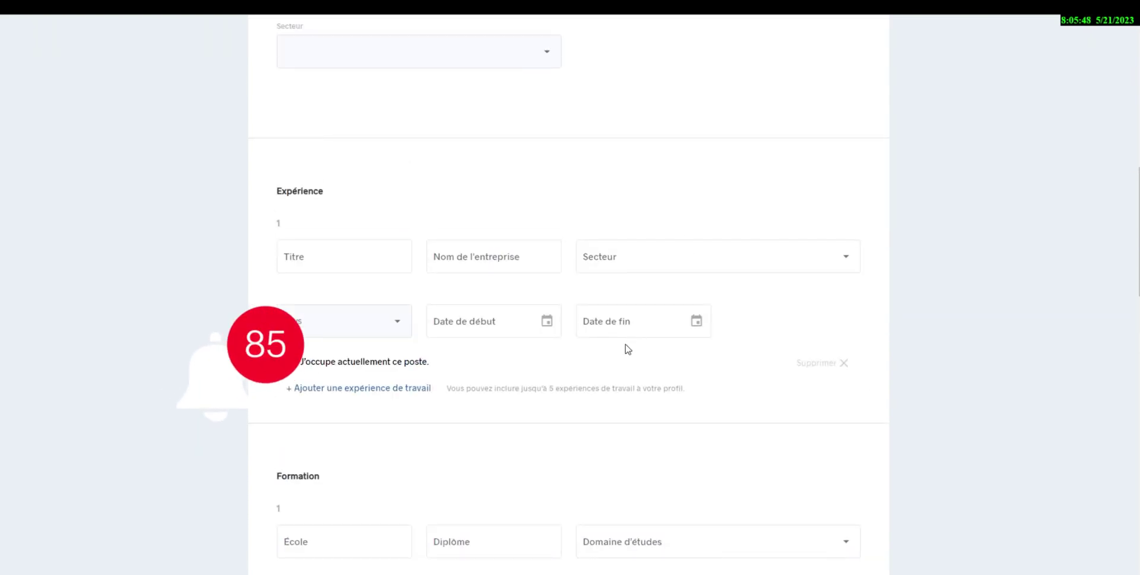
scroll(625, 350, up, 4)
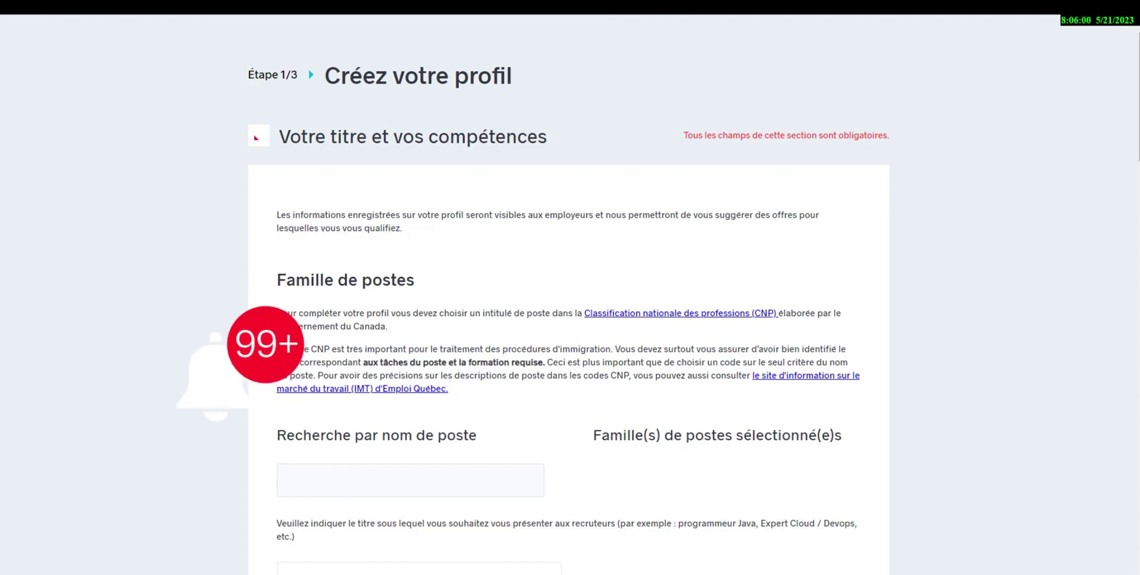
click(955, 570)
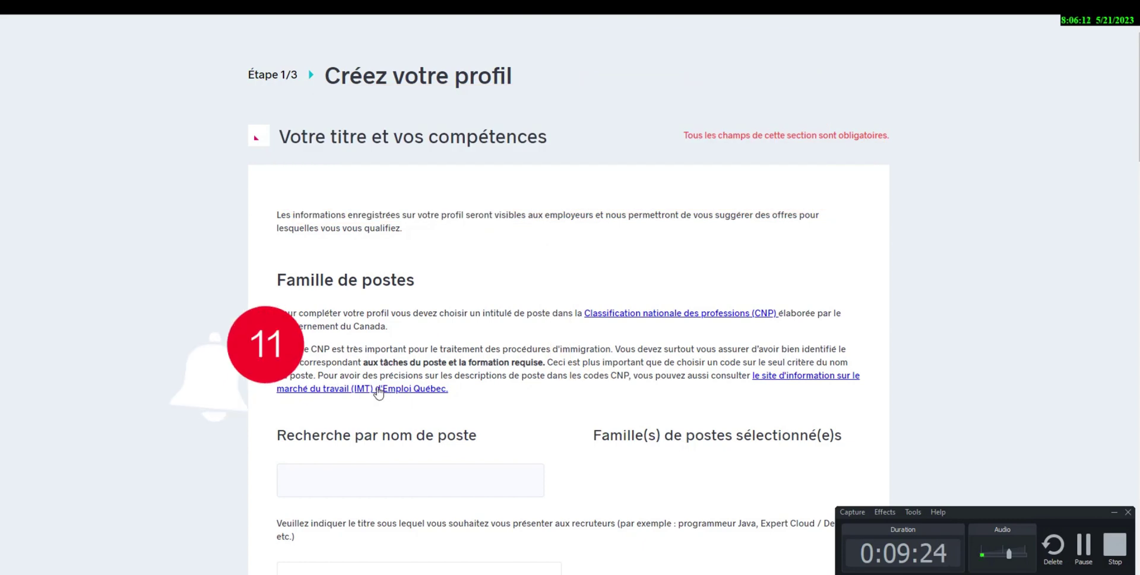
scroll(378, 392, down, 2)
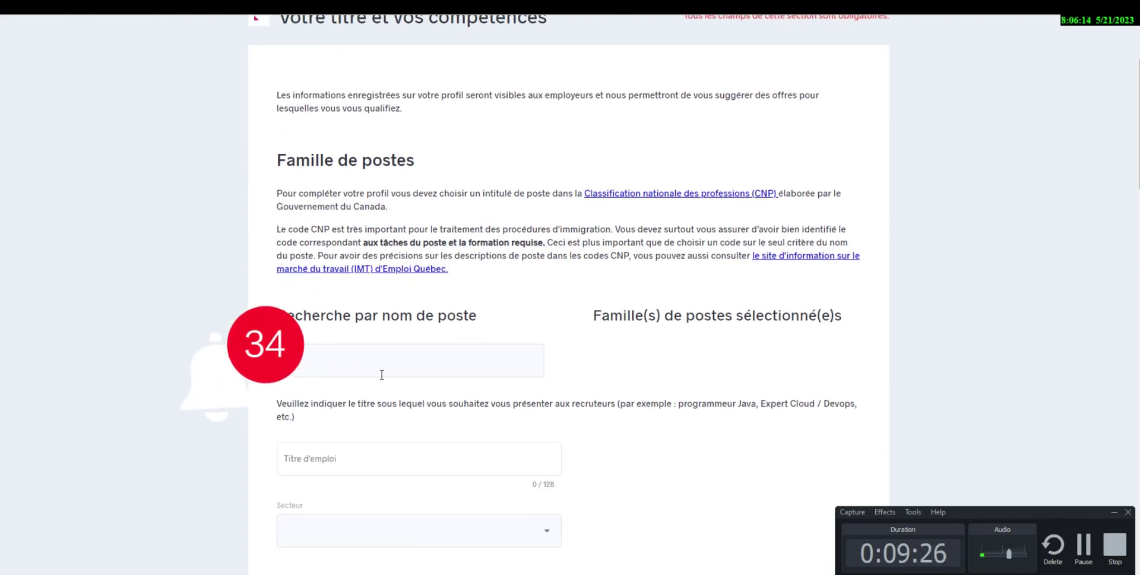
scroll(382, 374, down, 2)
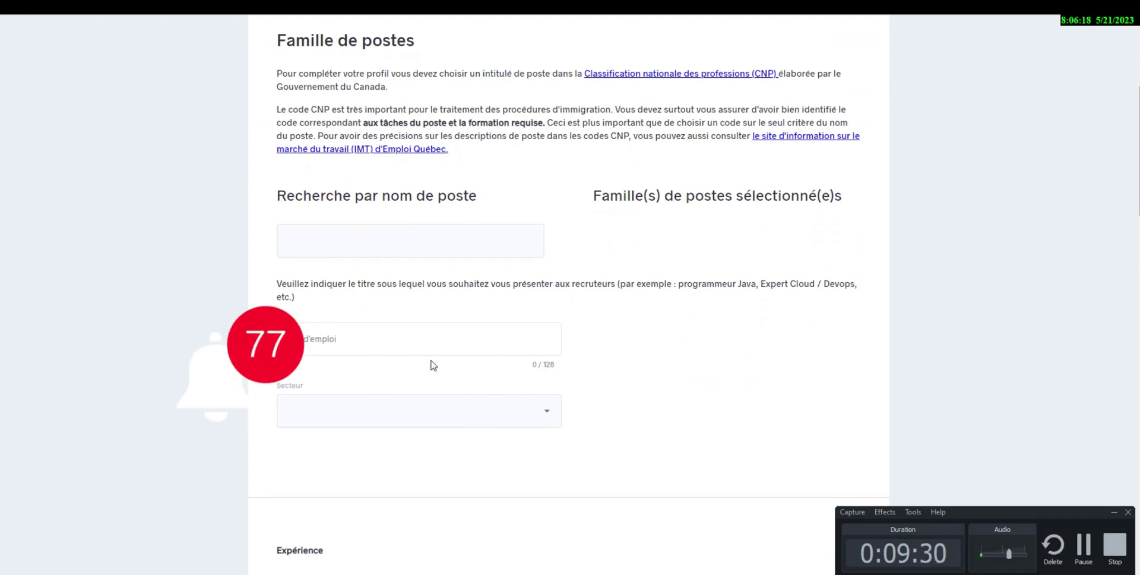
scroll(428, 381, down, 6)
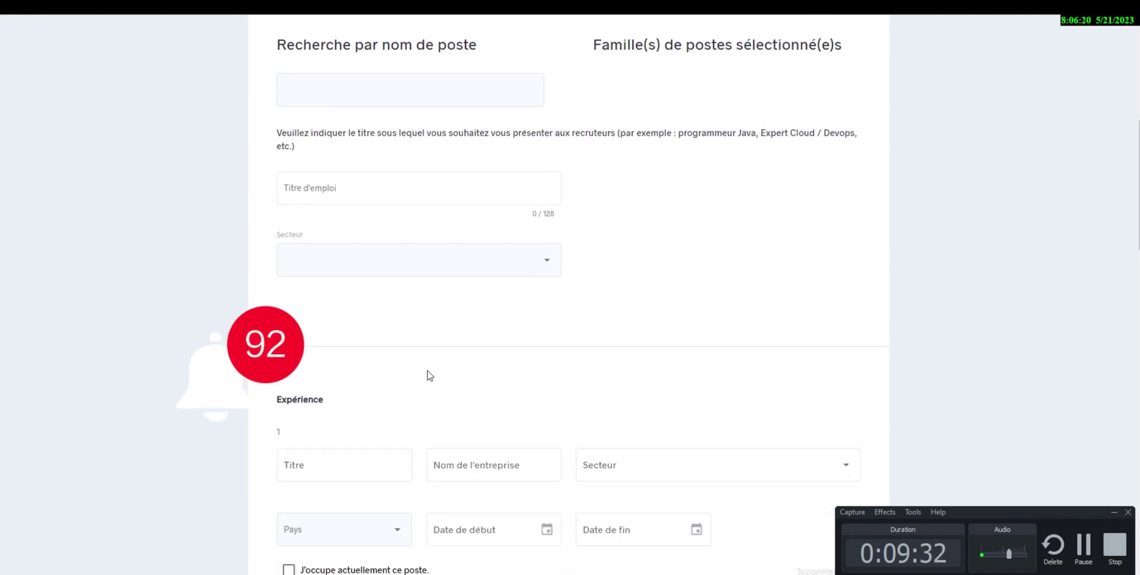
scroll(430, 375, down, 5)
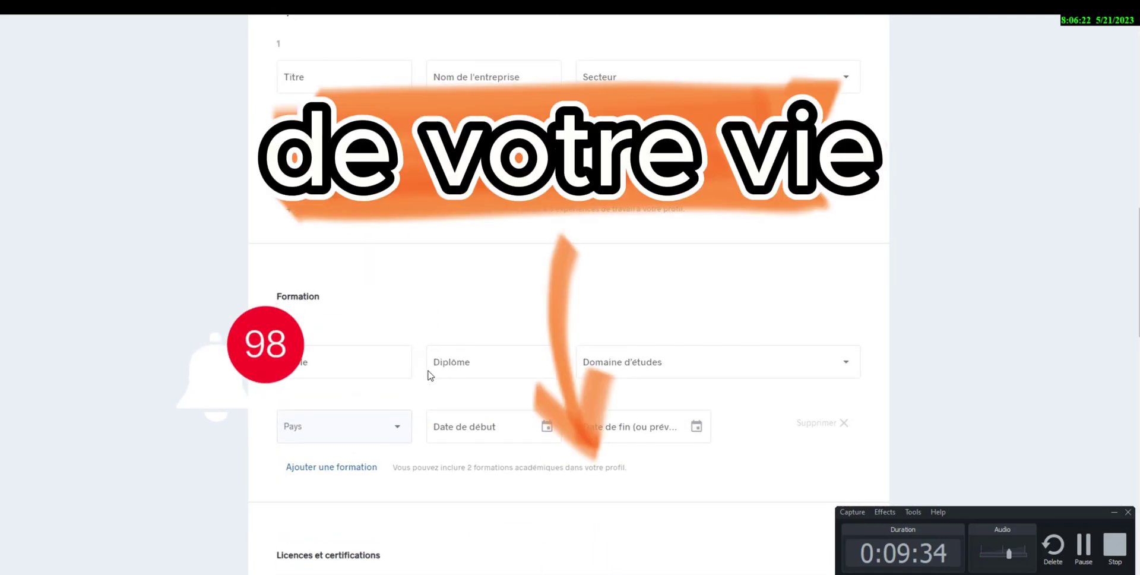
scroll(430, 375, down, 1)
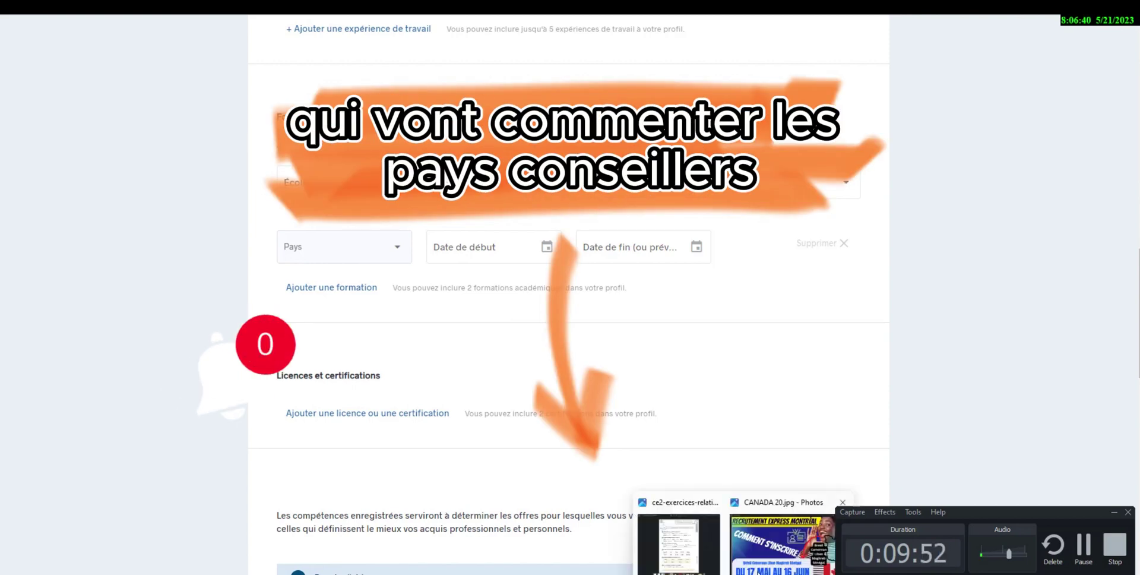
Switch to the CANADA 20.jpg recruitment poster in Photos to check the eligible countries
click(765, 570)
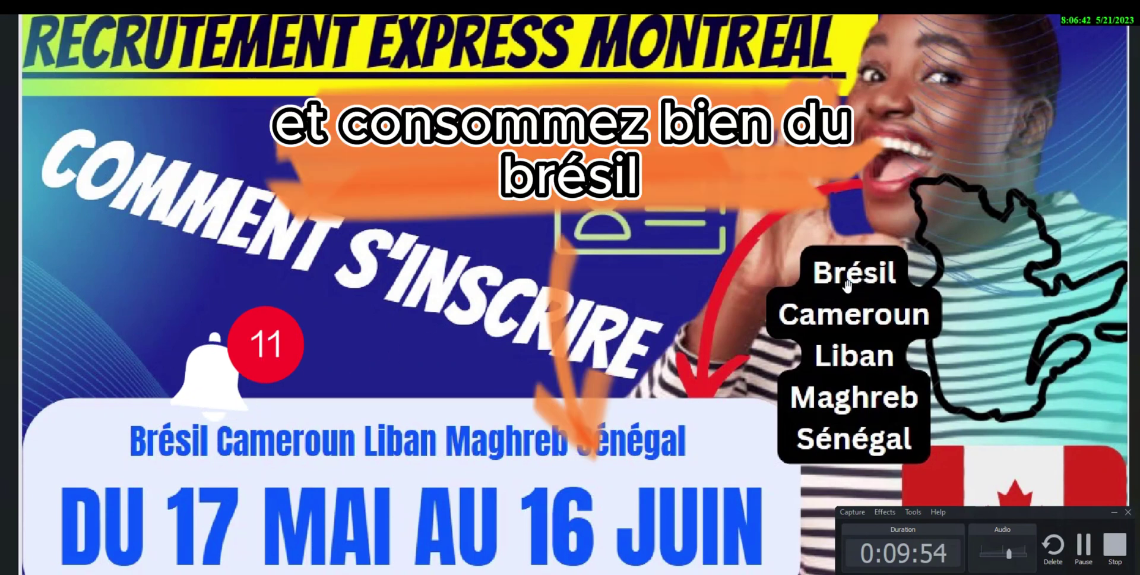